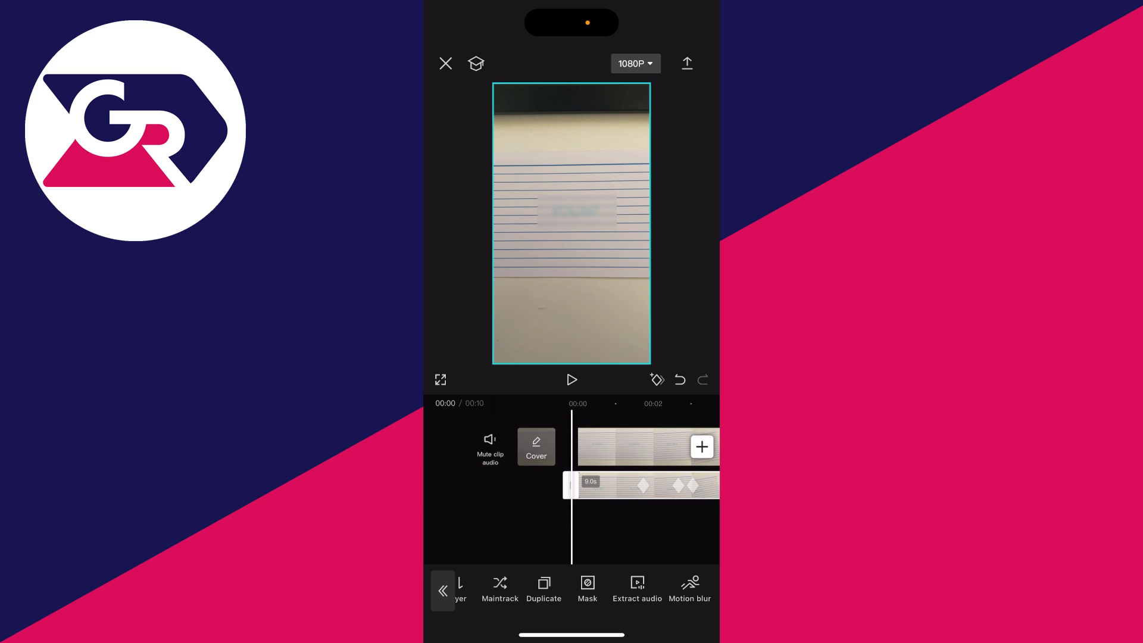
left_click_drag(661, 528, 552, 528)
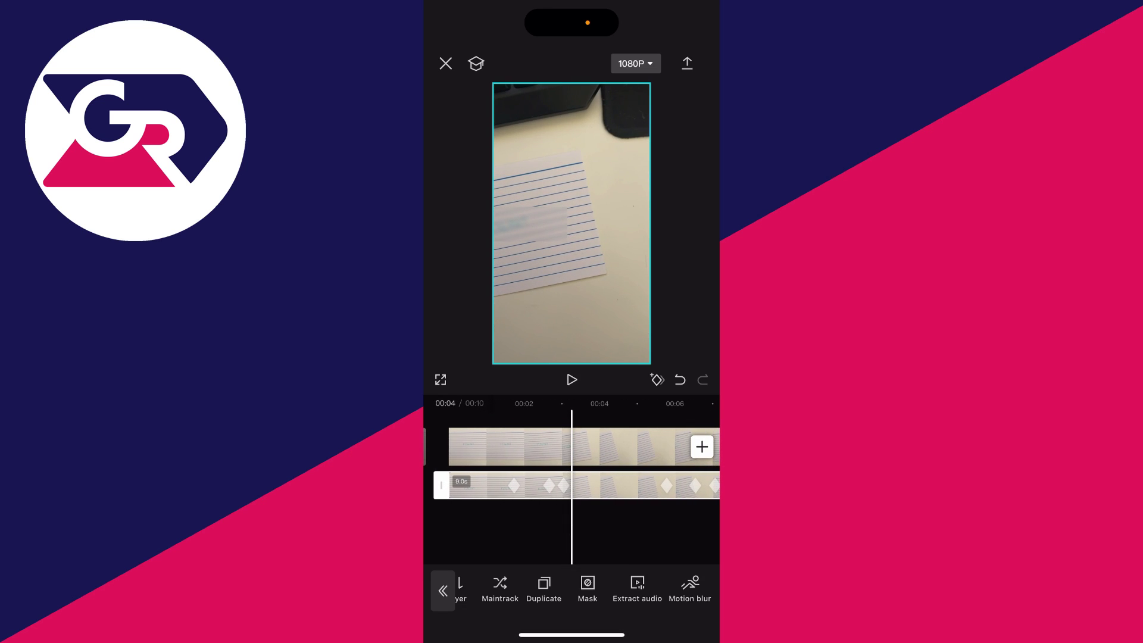